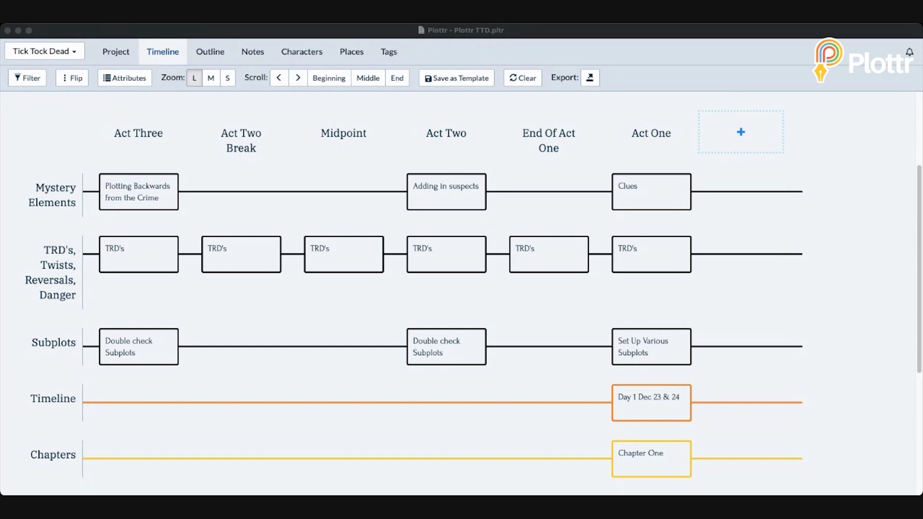
Step: Open the Plotting Backwards from the Crime card in Act Three, review its description through the Five Ps for Murder, and save it
scroll(291, 346, "down", 3)
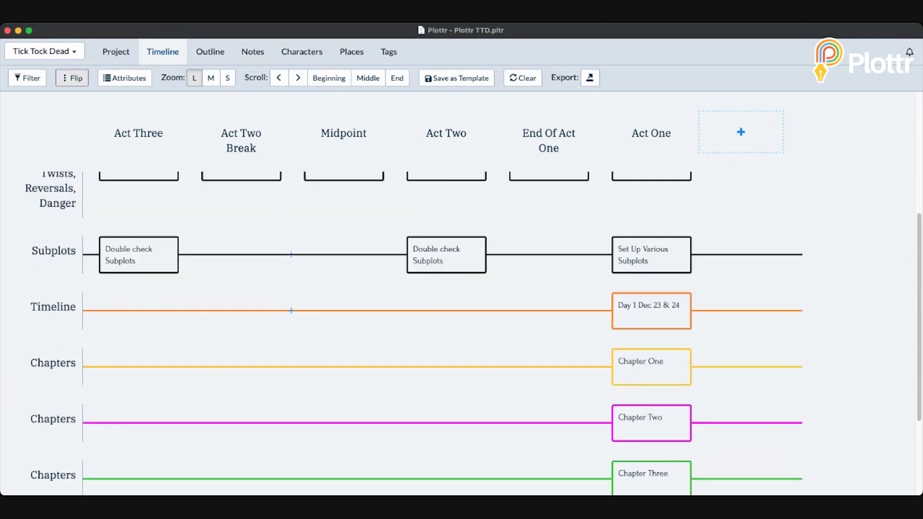
scroll(292, 311, "up", 5)
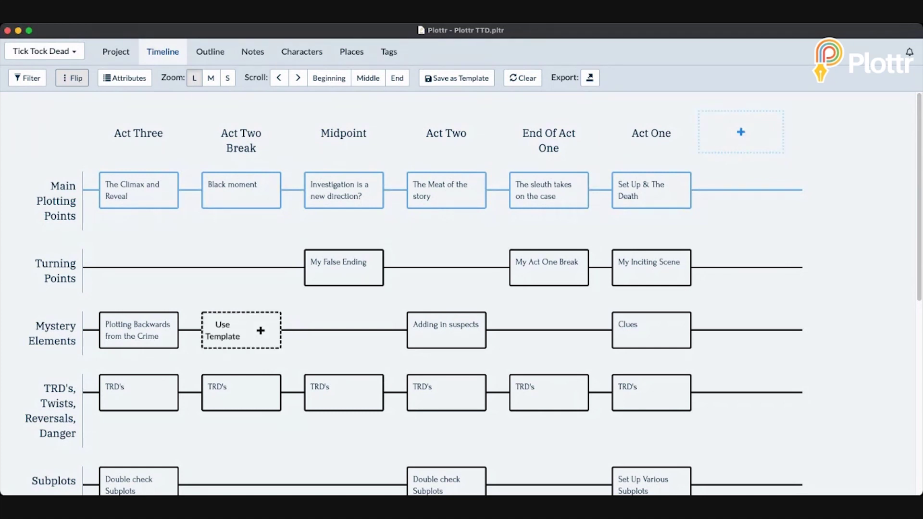
mouse_move(139, 331)
left_click(139, 331)
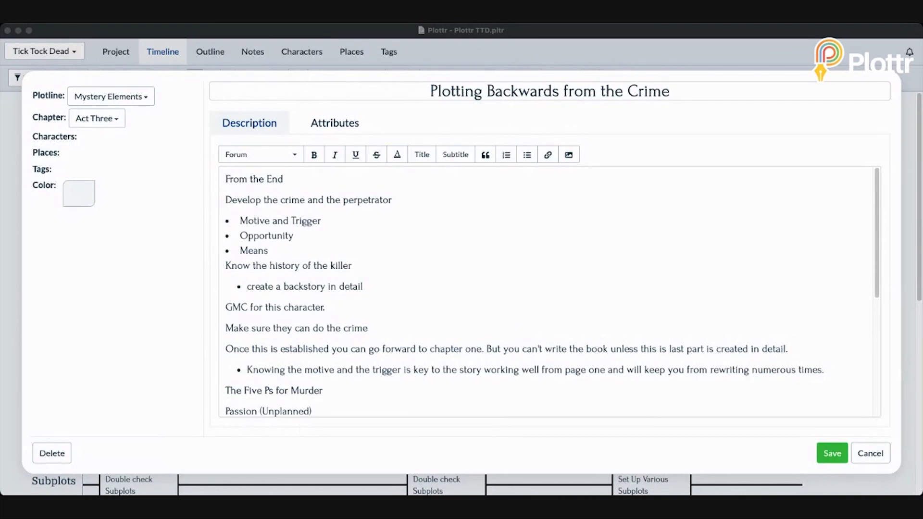
left_click(226, 179)
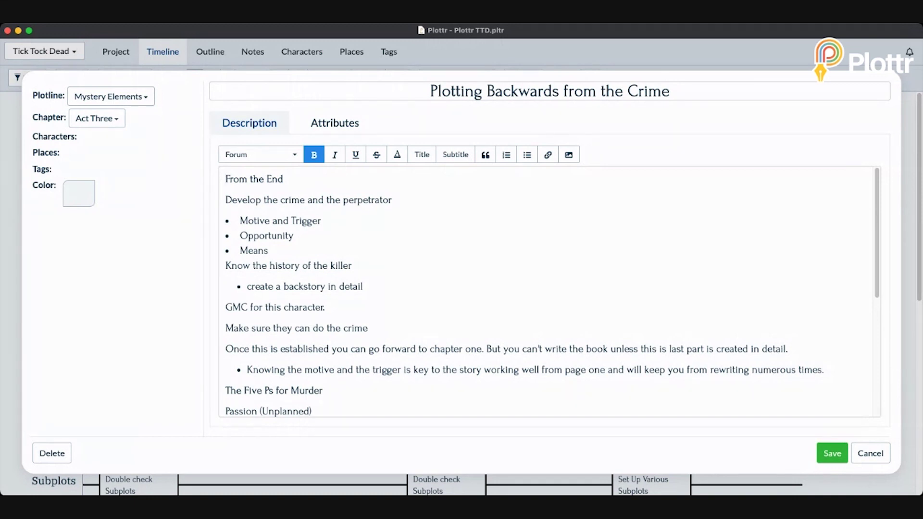
scroll(548, 291, "down", 3)
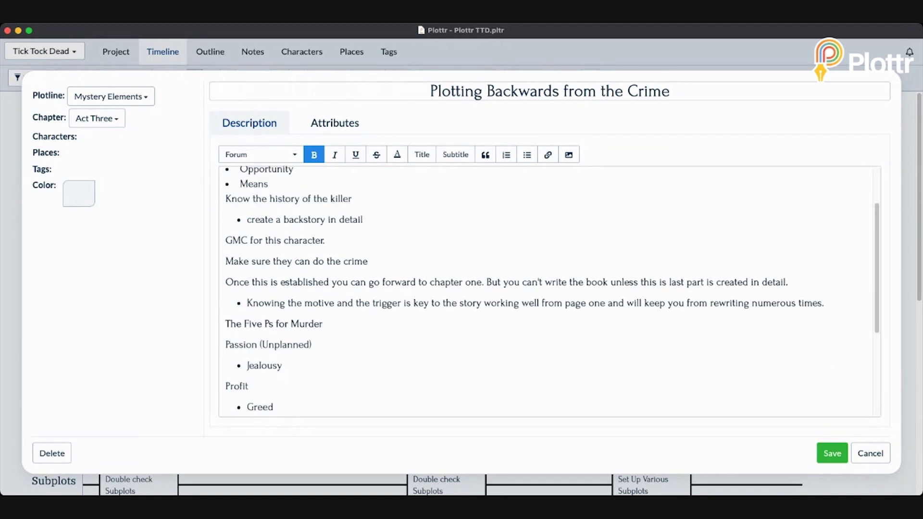
scroll(548, 291, "up", 3)
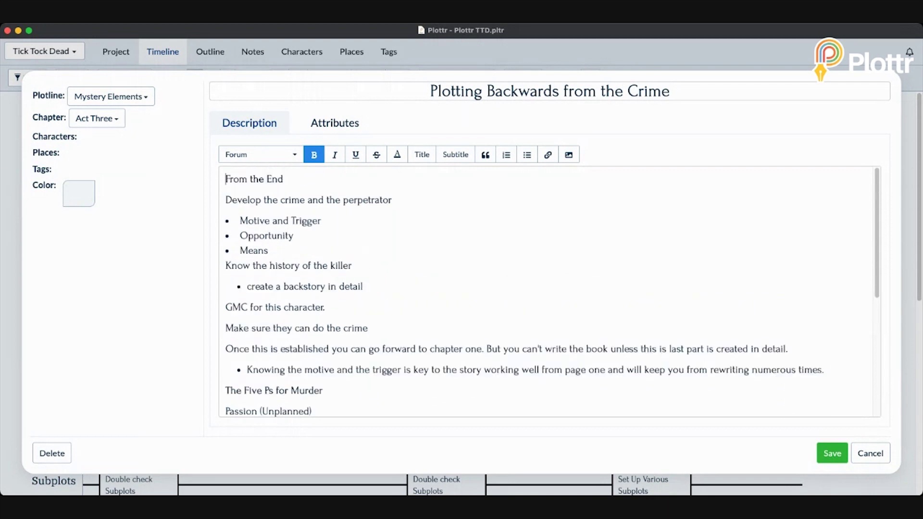
scroll(548, 291, "down", 1)
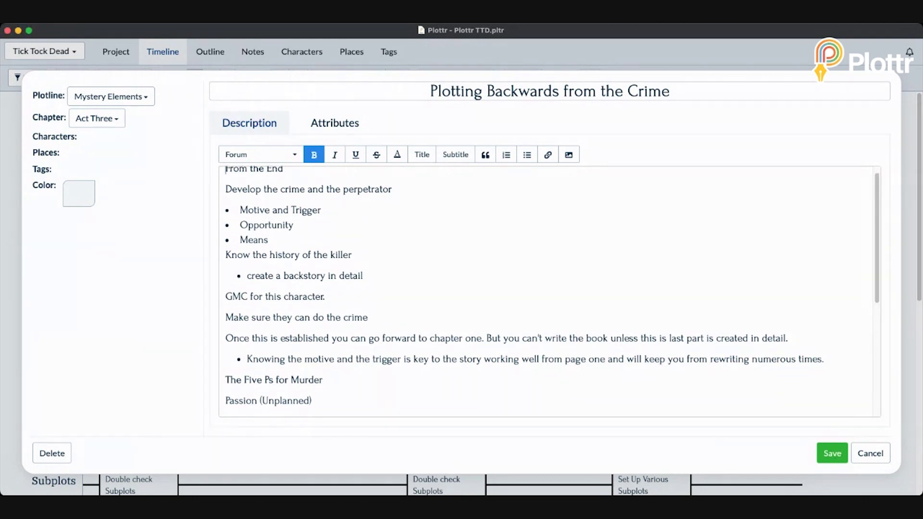
scroll(548, 291, "down", 3)
scroll(548, 290, "down", 2)
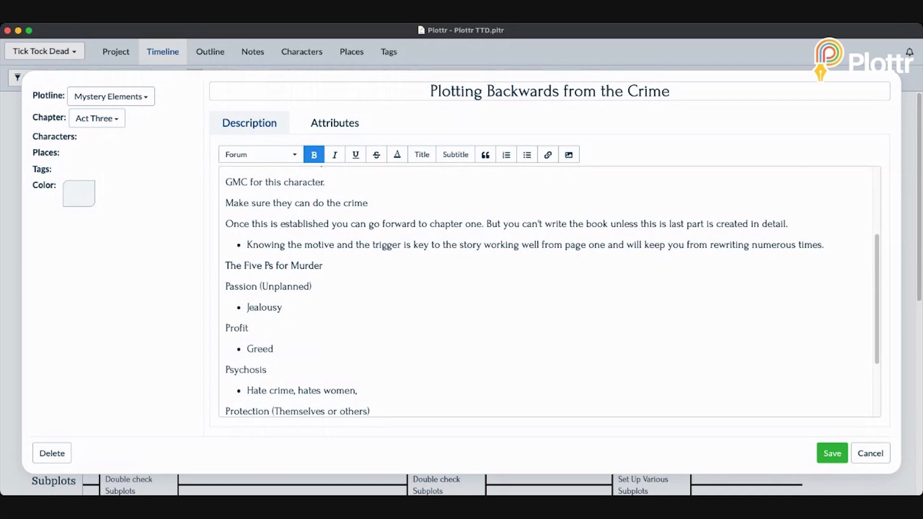
scroll(552, 291, "down", 3)
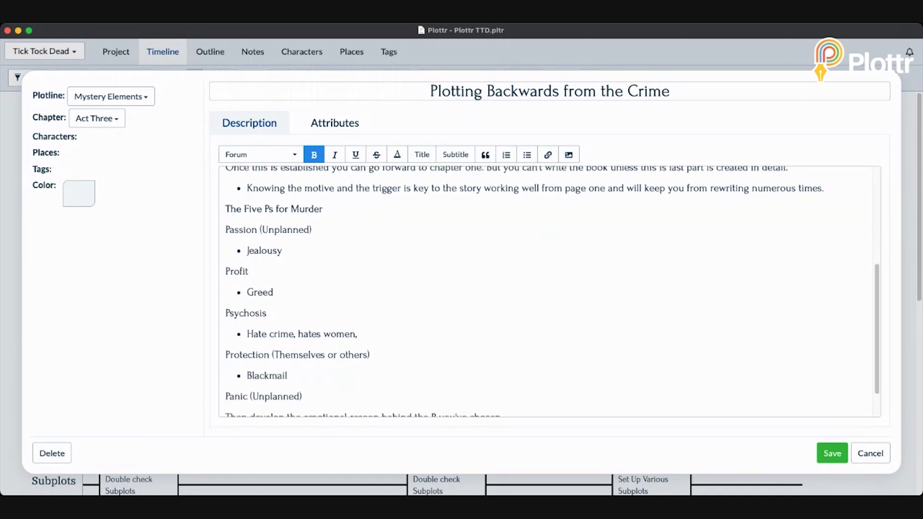
scroll(553, 292, "down", 1)
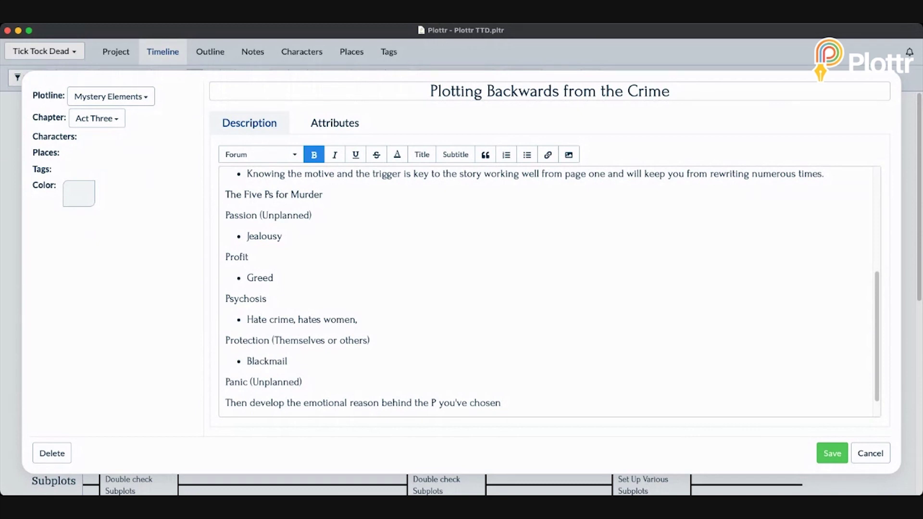
left_click(833, 453)
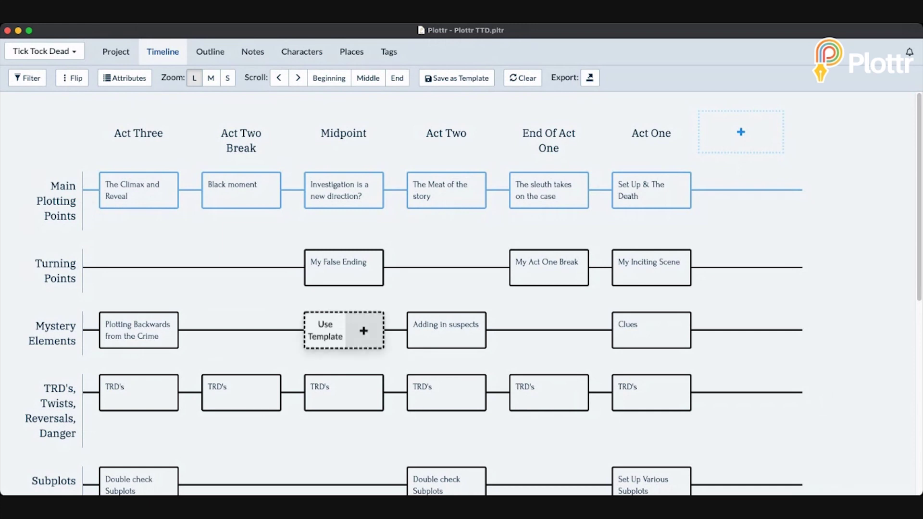
Step: Open the My False Ending card at the Midpoint of the Turning Points plotline, read its description, and close it
mouse_move(344, 269)
left_click(343, 269)
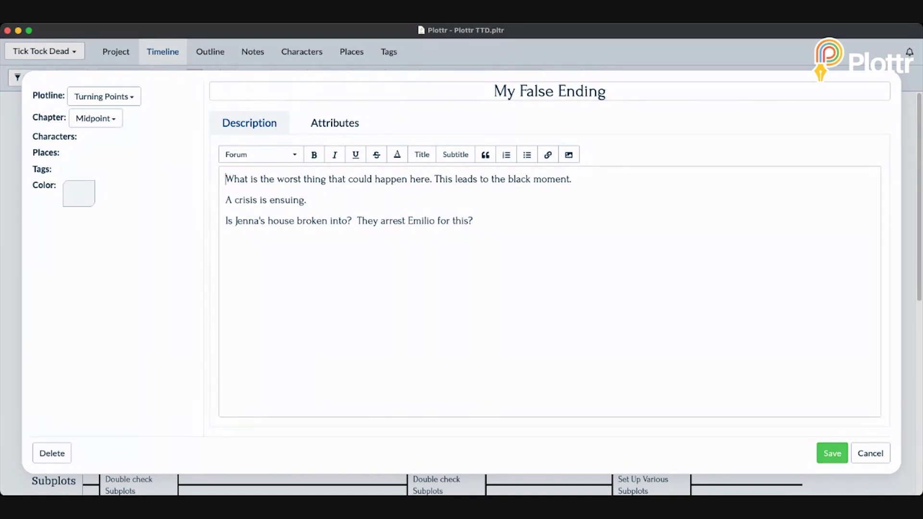
key("Escape")
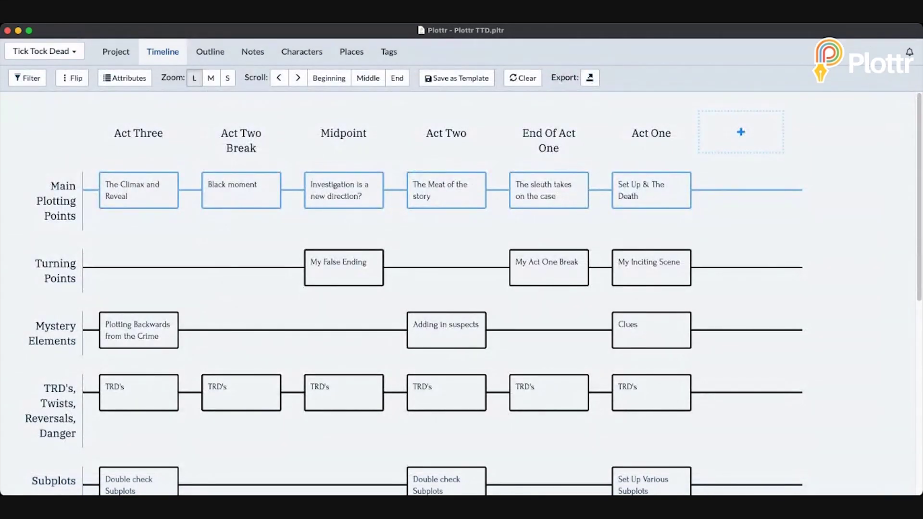
Step: Open the Adding in suspects card in Act Two of the Mystery Elements plotline, read its description, and close it
mouse_move(434, 326)
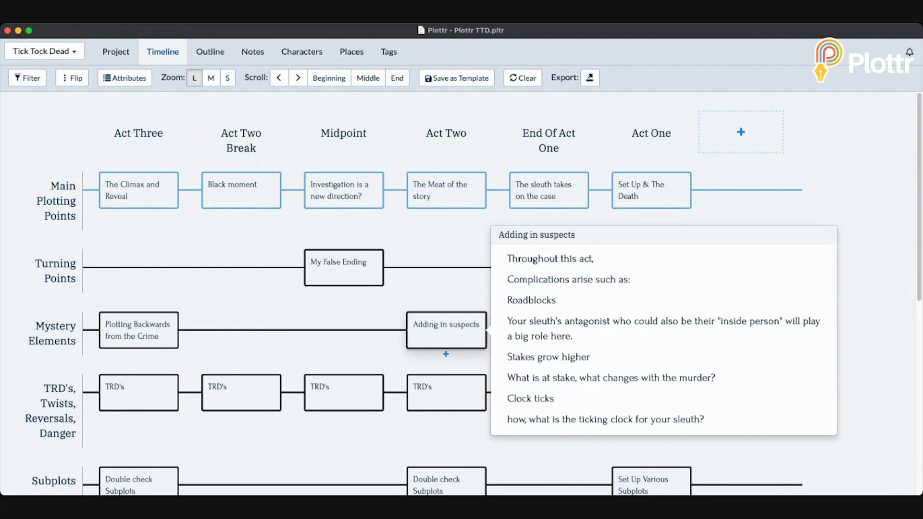
left_click(434, 327)
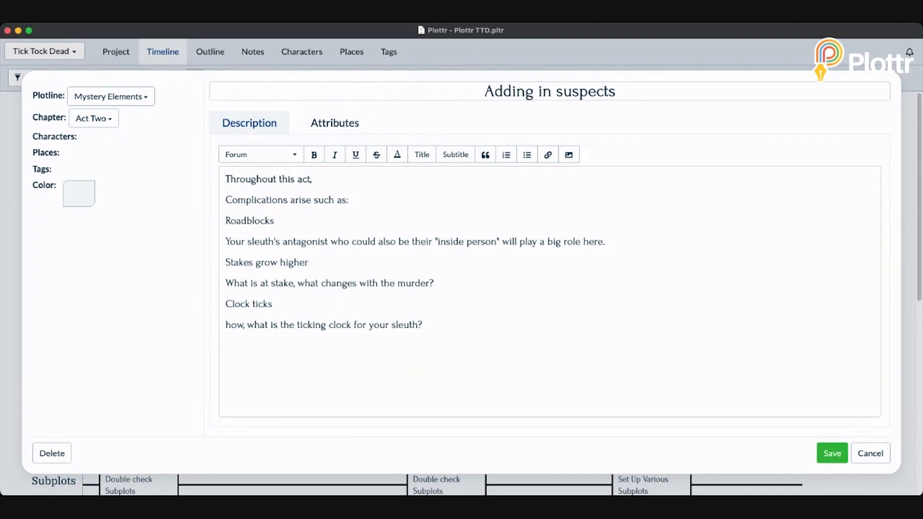
key("Escape")
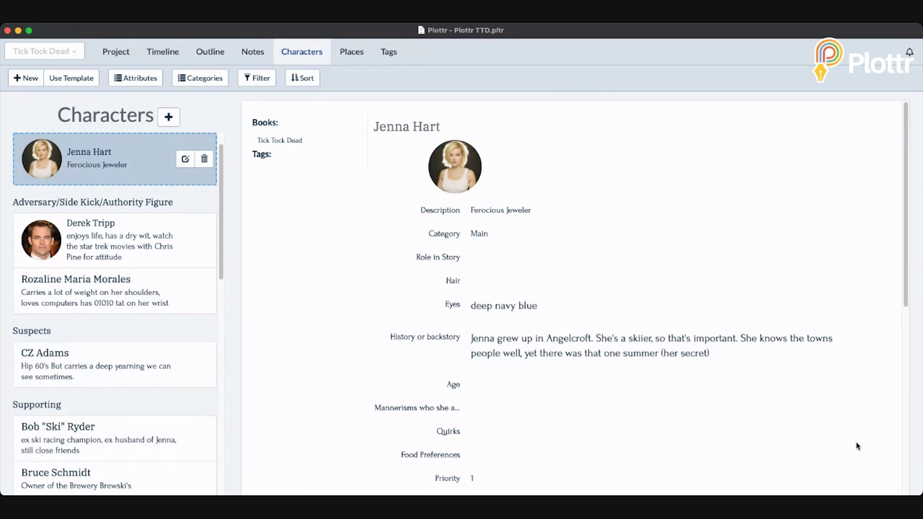
Step: Examine the main character's profile, from the description and backstory down to the education, fatal flaw and fear notes
scroll(859, 446, "down", 1)
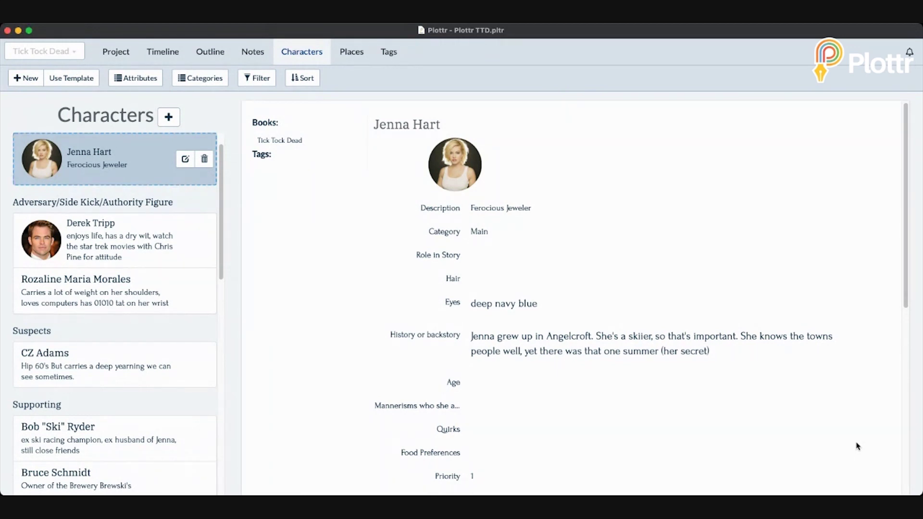
scroll(858, 446, "down", 10)
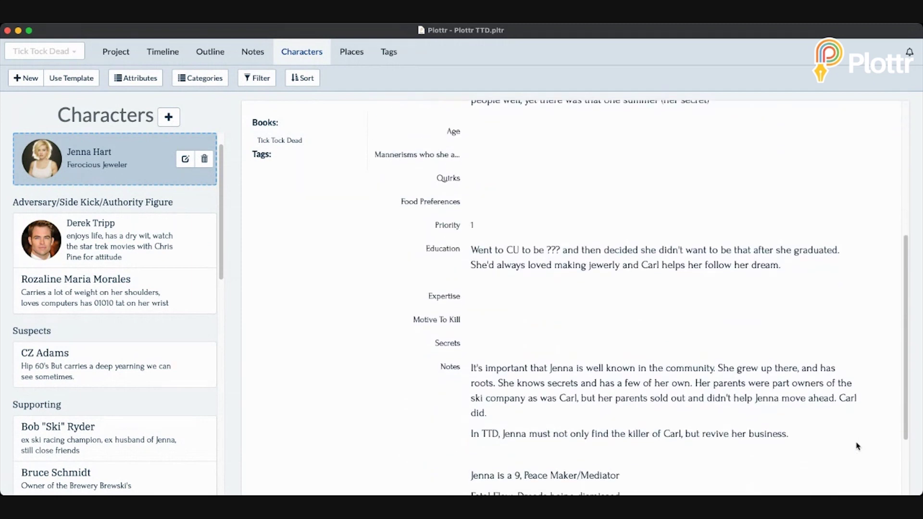
scroll(858, 446, "down", 2)
scroll(859, 446, "down", 1)
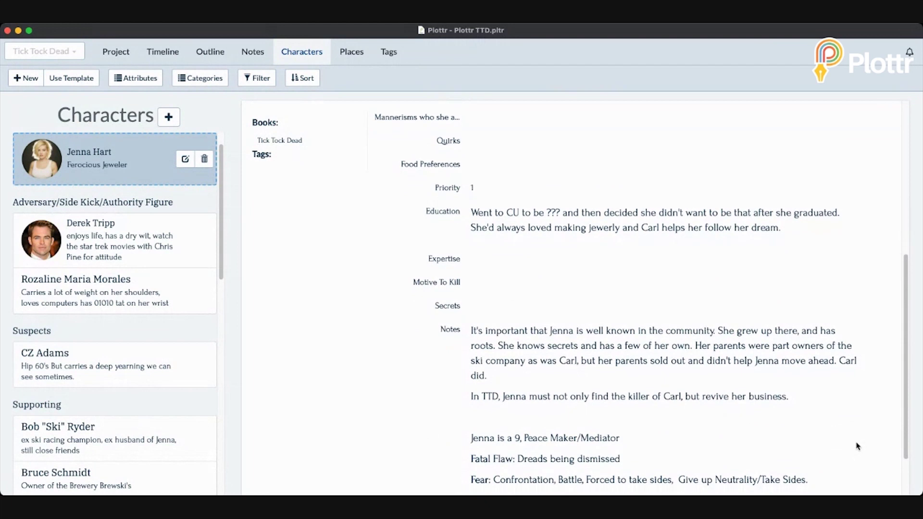
scroll(859, 446, "down", 1)
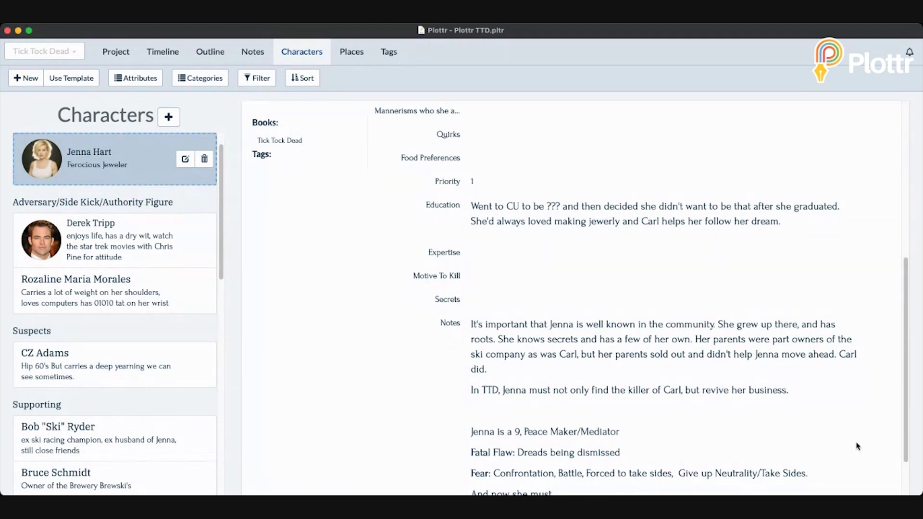
scroll(858, 446, "down", 1)
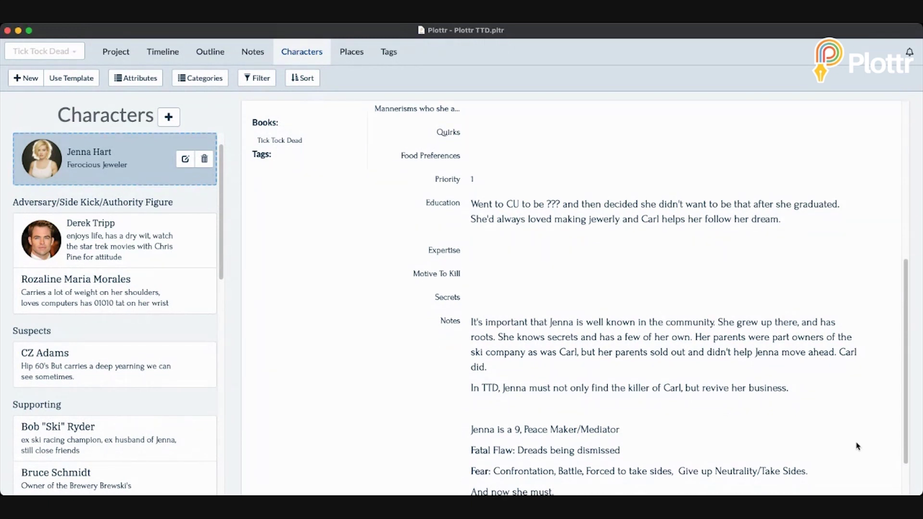
scroll(858, 446, "down", 2)
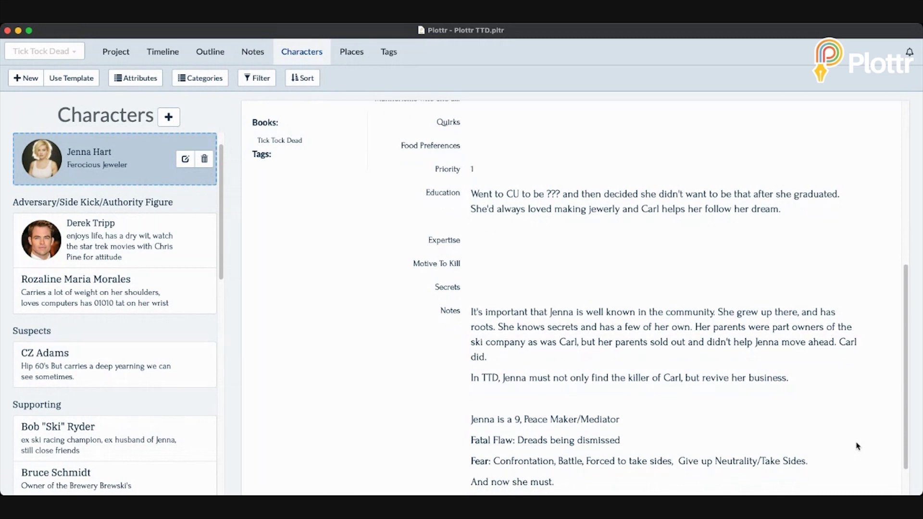
scroll(858, 446, "down", 1)
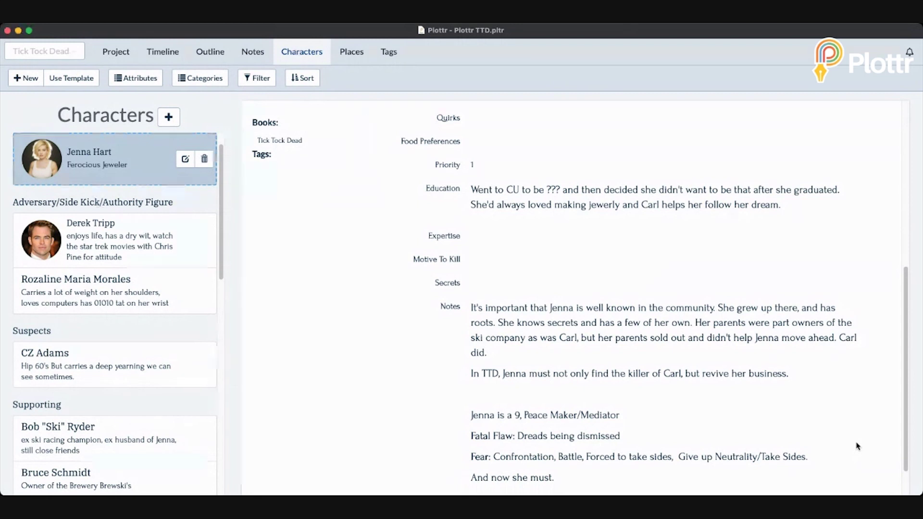
scroll(859, 447, "down", 1)
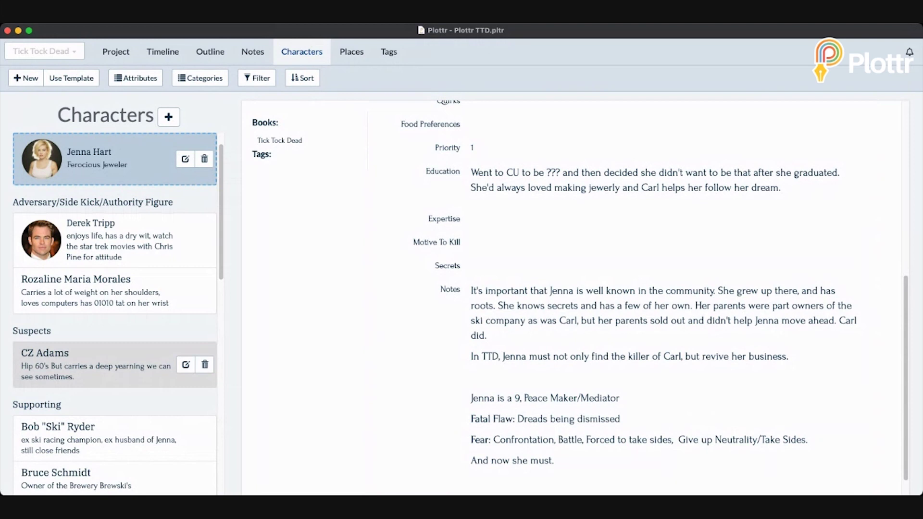
Step: Open the profile of the character in the Suspects category and review its attributes down to the notes
left_click(97, 366)
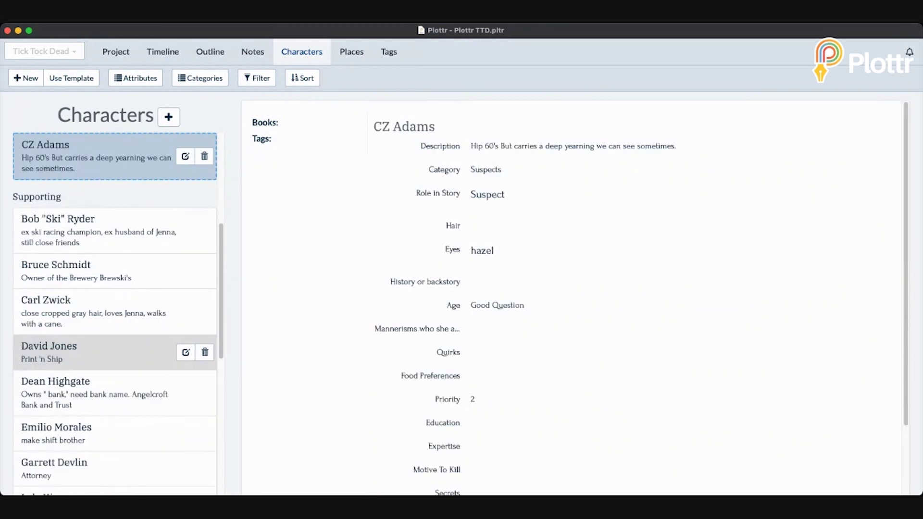
scroll(572, 298, "down", 2)
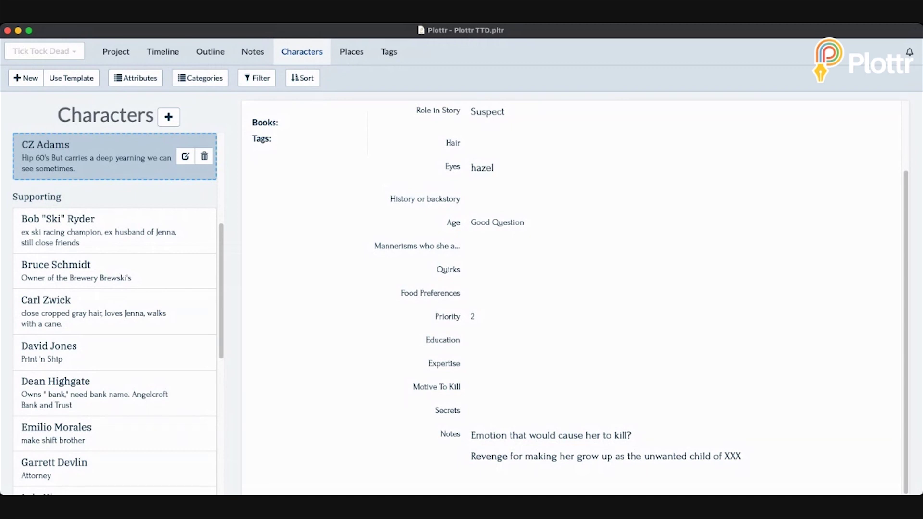
scroll(116, 312, "down", 8)
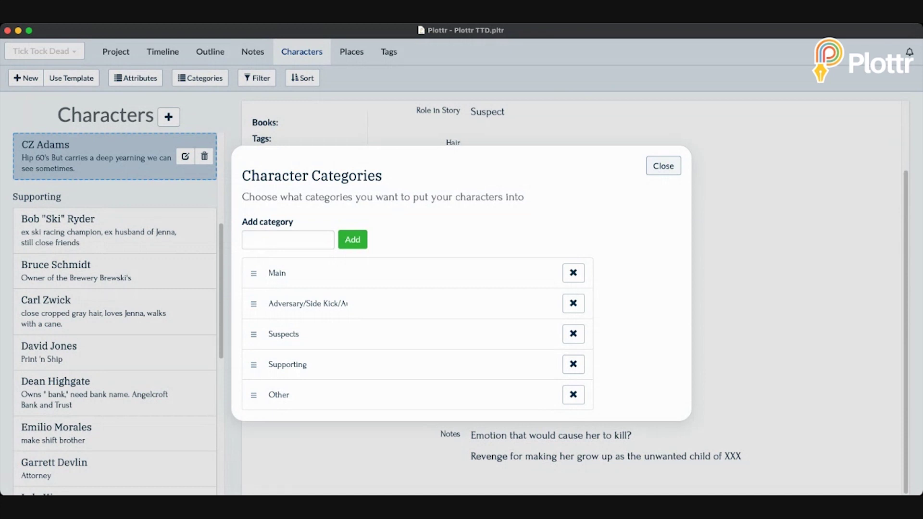
Step: Close the Character Categories dialog and open the first character in the Adversary/Side Kick/Authority Figure category
left_click(663, 166)
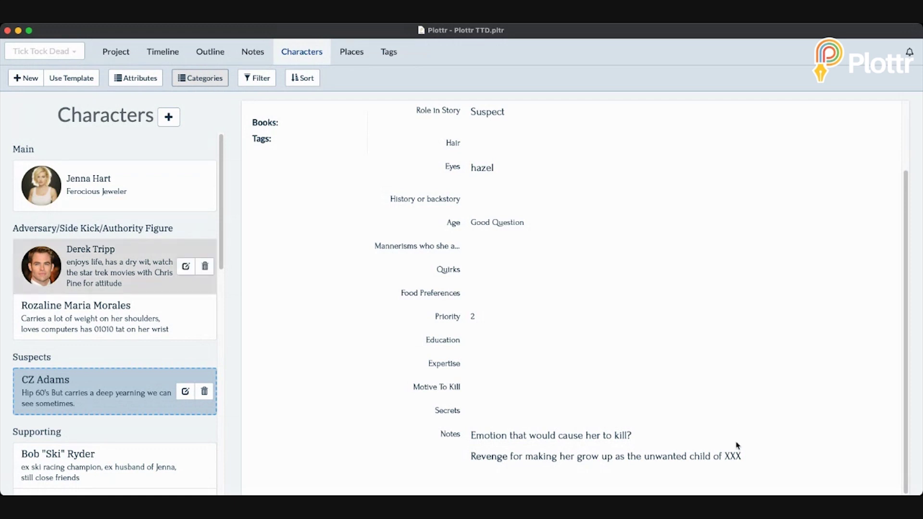
left_click(116, 267)
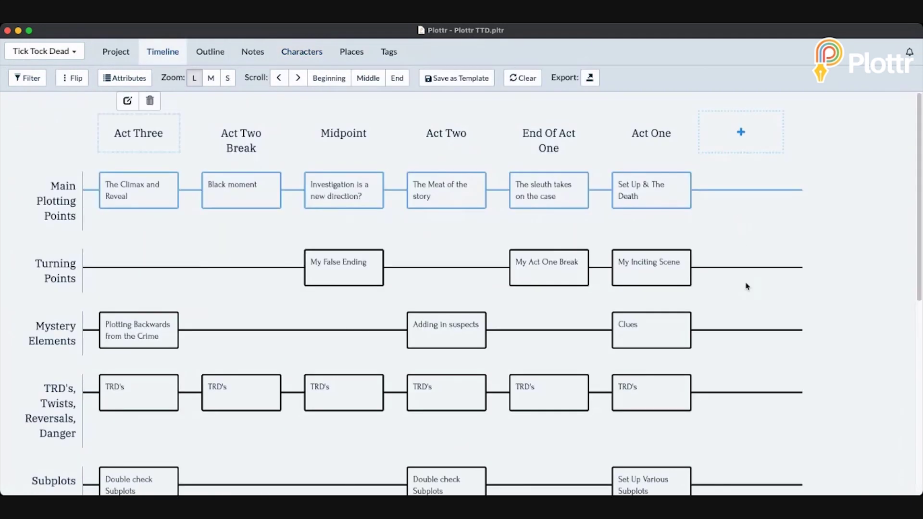
Step: Open the TRD's card in the Act Three column of the timeline and read its definitions of twists, reversal and danger
scroll(241, 267, "down", 1)
mouse_move(140, 382)
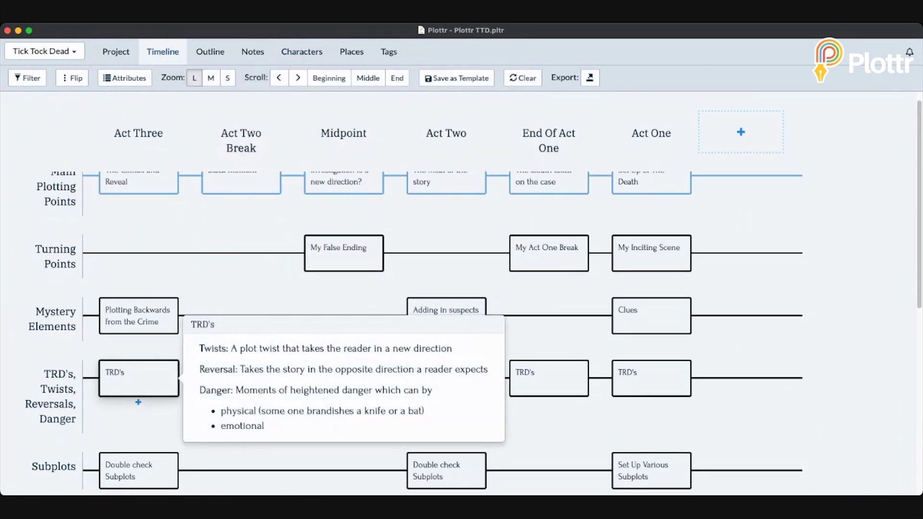
left_click(140, 383)
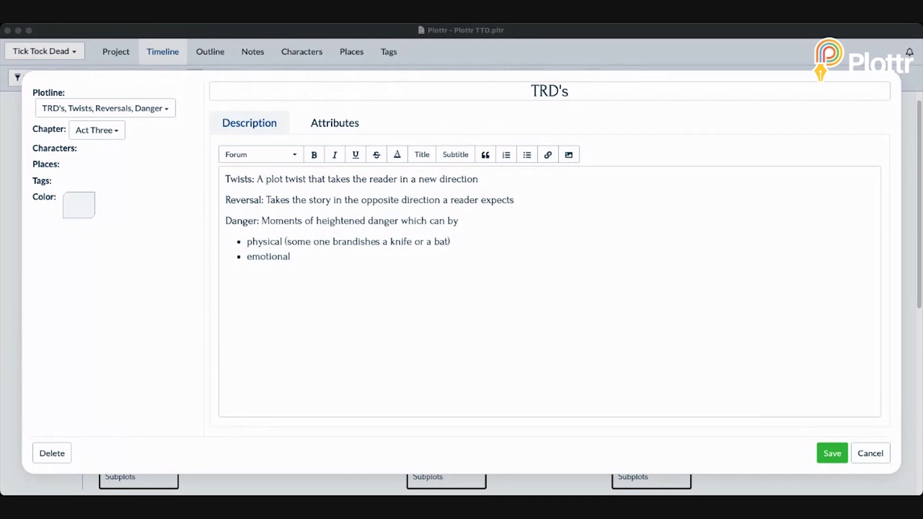
left_click(226, 179)
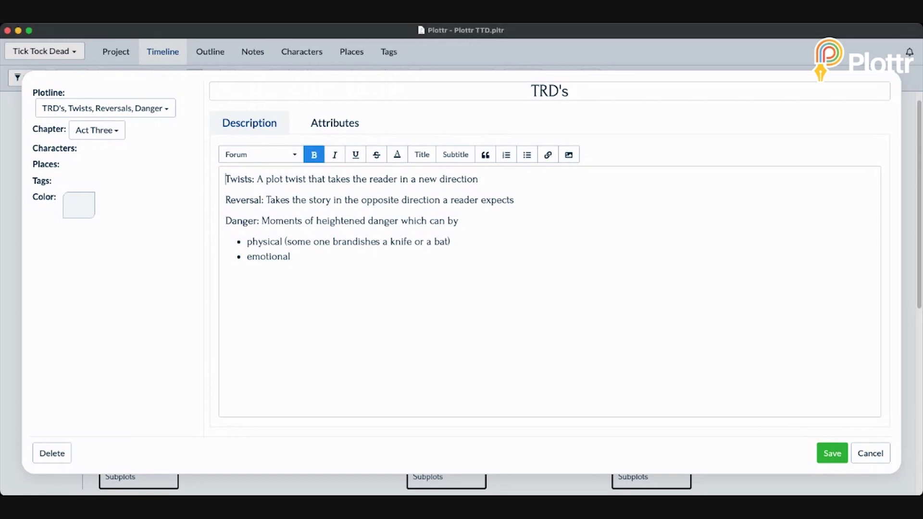
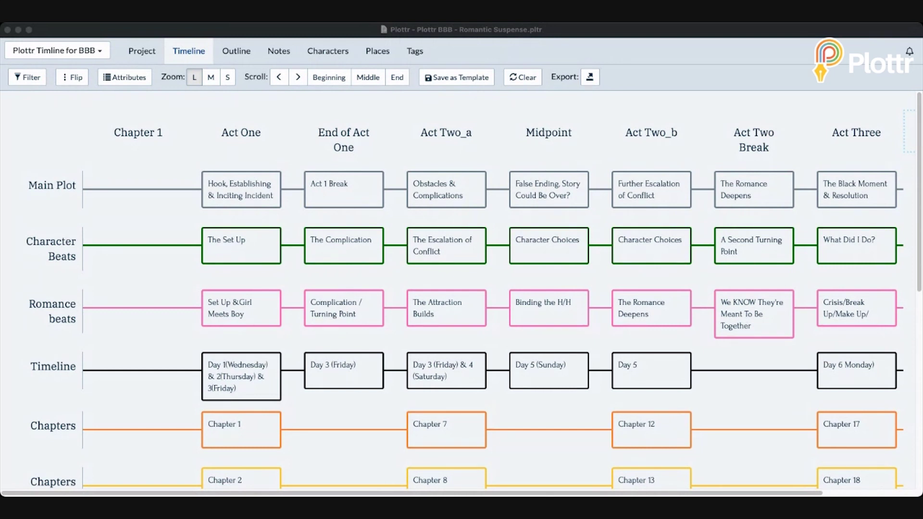
Step: Delete the empty Chapter 1 column from the Romantic Suspense timeline
left_click(708, 315)
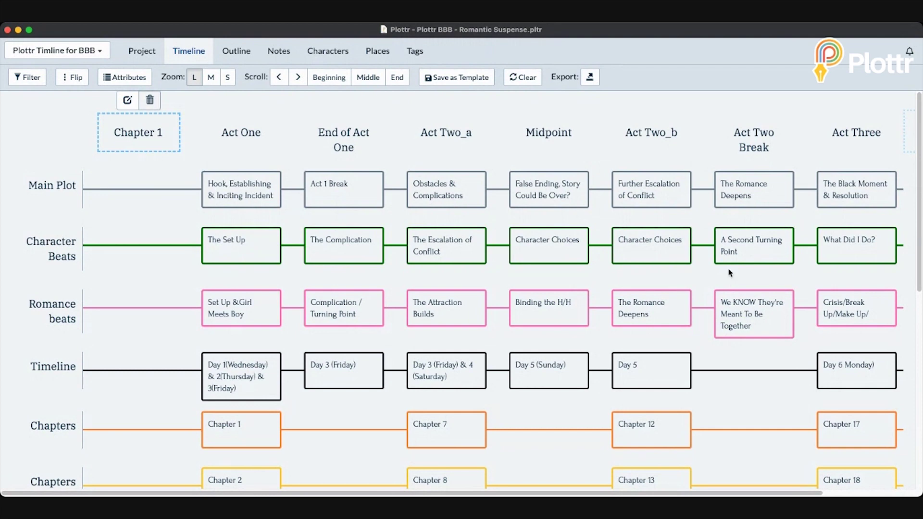
key("Delete")
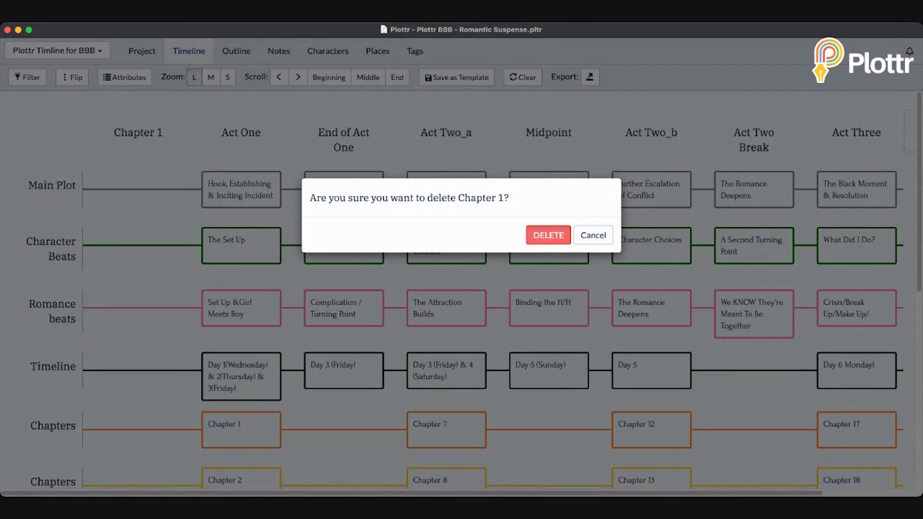
left_click(548, 234)
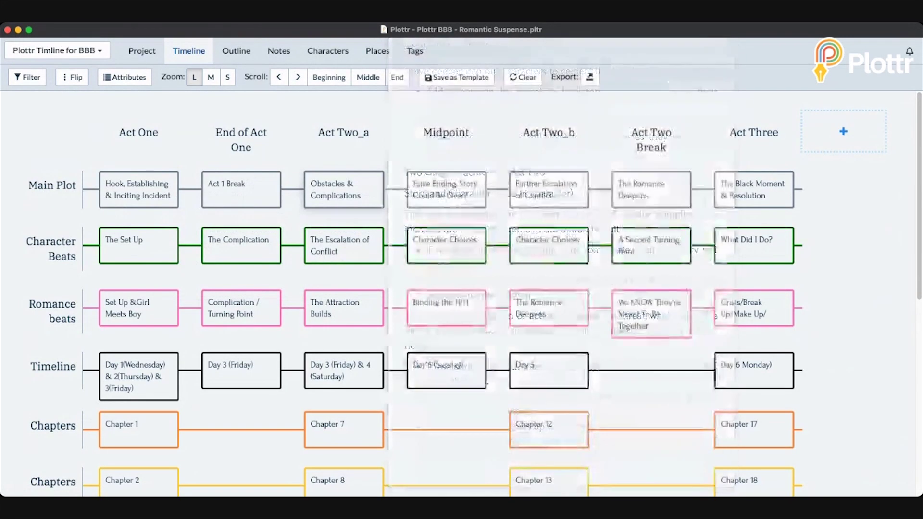
Step: Preview the scene notes on the Chapter 1 card in Act One and return to the Main Plot row
scroll(461, 296, "down", 5)
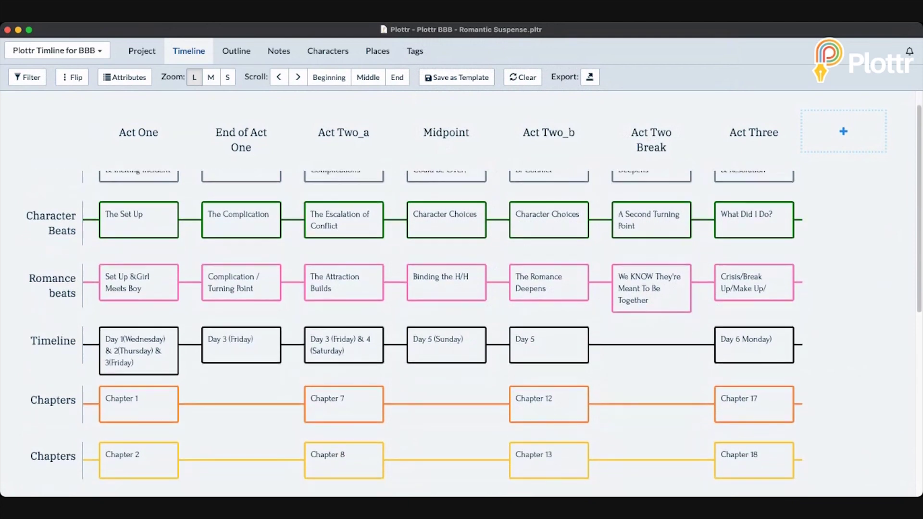
scroll(462, 334, "down", 2)
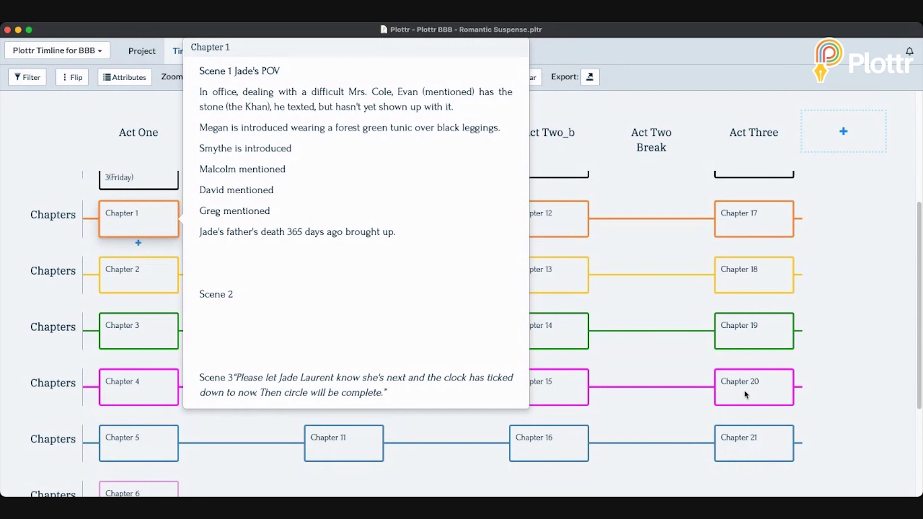
key("Escape")
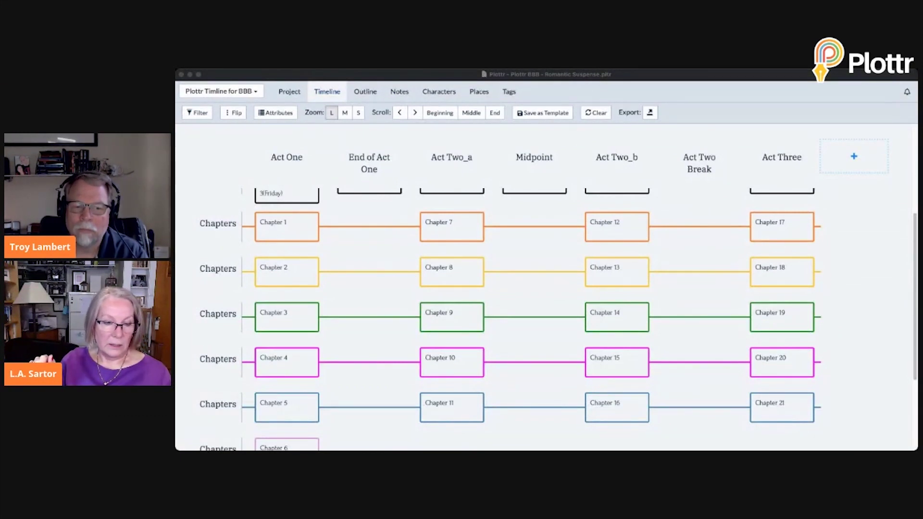
scroll(531, 283, "up", 5)
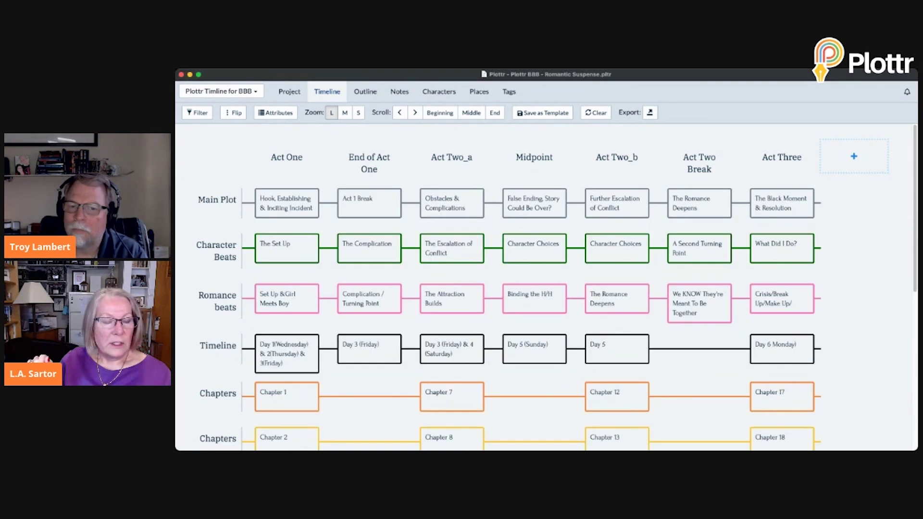